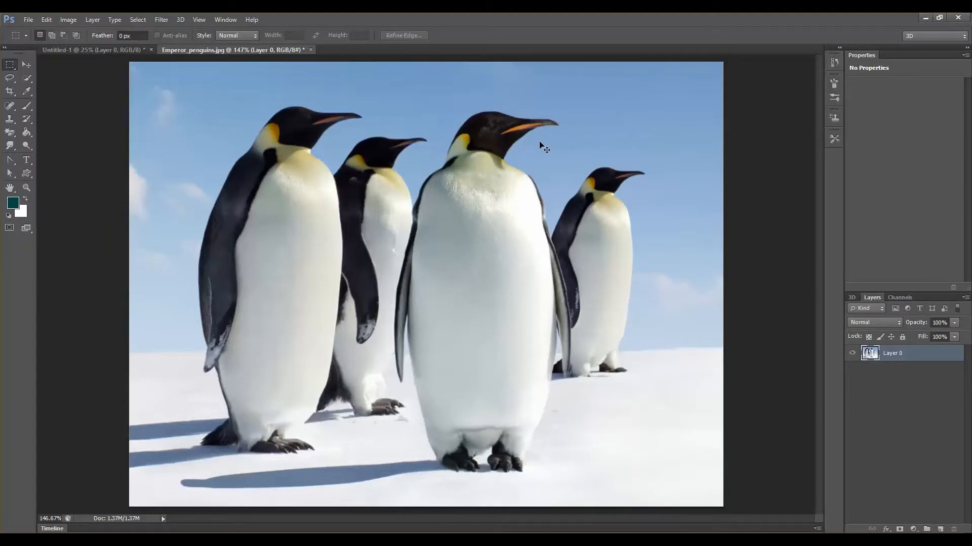
- Examine the penguins' heads and bodies closely at high magnification
{"action": "key", "text": "ctrl+plus"}
{"action": "key", "text": "ctrl+plus"}
{"action": "key", "text": "ctrl+plus"}
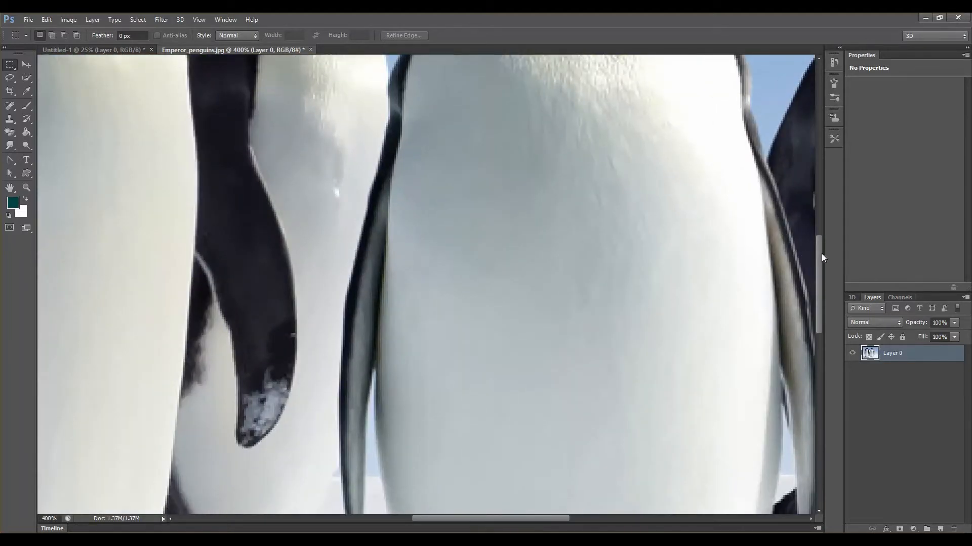
{"action": "left_click_drag", "start_coordinate": [818, 247], "coordinate": [812, 166]}
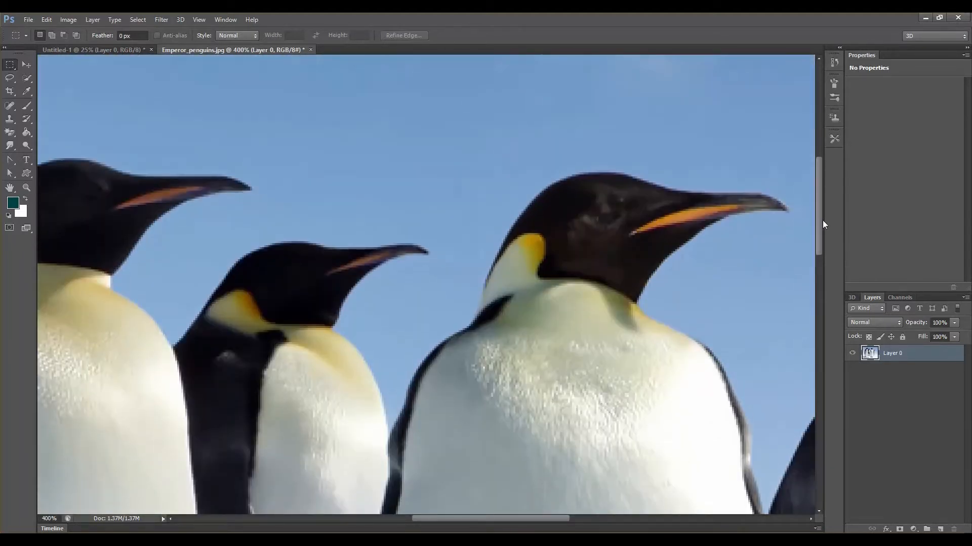
{"action": "left_click_drag", "start_coordinate": [820, 220], "coordinate": [826, 226]}
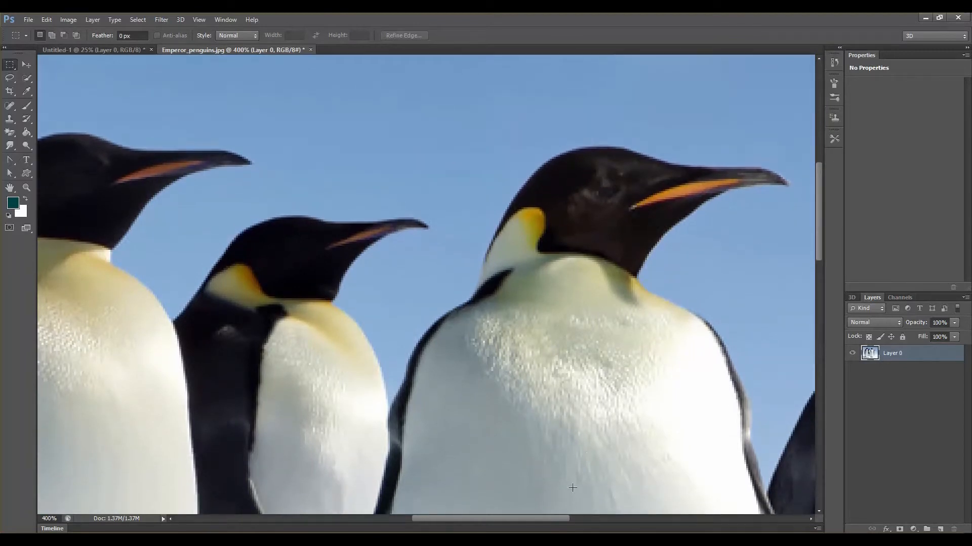
{"action": "left_click_drag", "start_coordinate": [547, 519], "coordinate": [570, 521]}
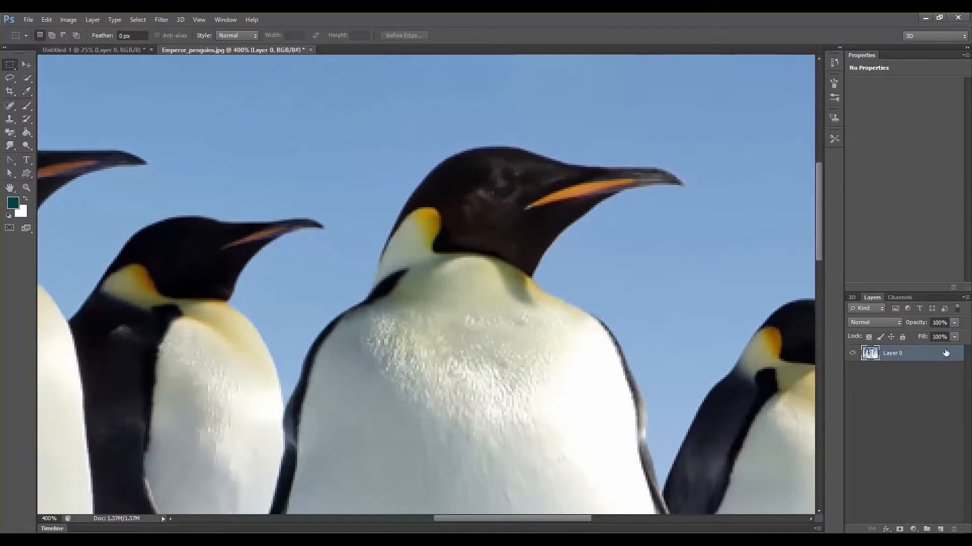
{"action": "left_click", "coordinate": [903, 337]}
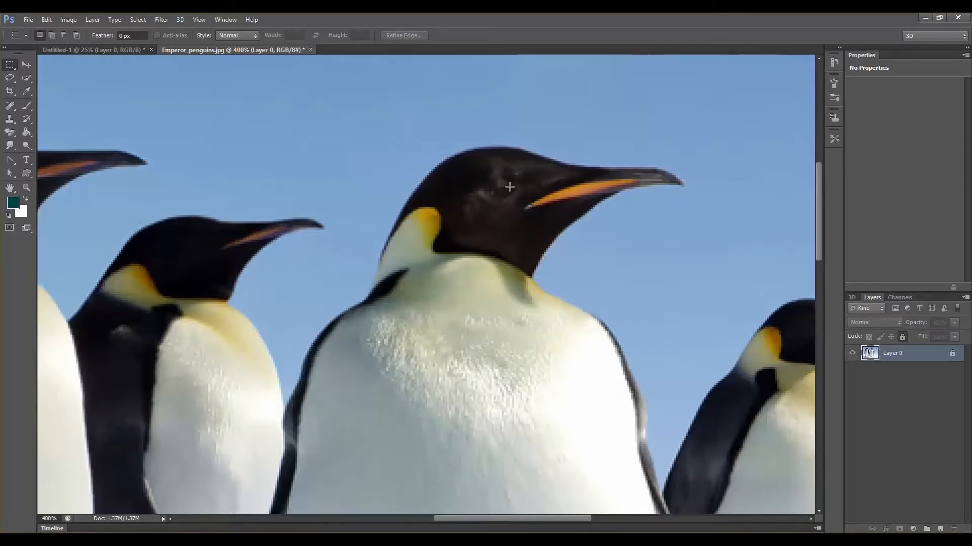
{"action": "left_click", "coordinate": [45, 19]}
{"action": "left_click", "coordinate": [55, 20]}
{"action": "left_click", "coordinate": [57, 20]}
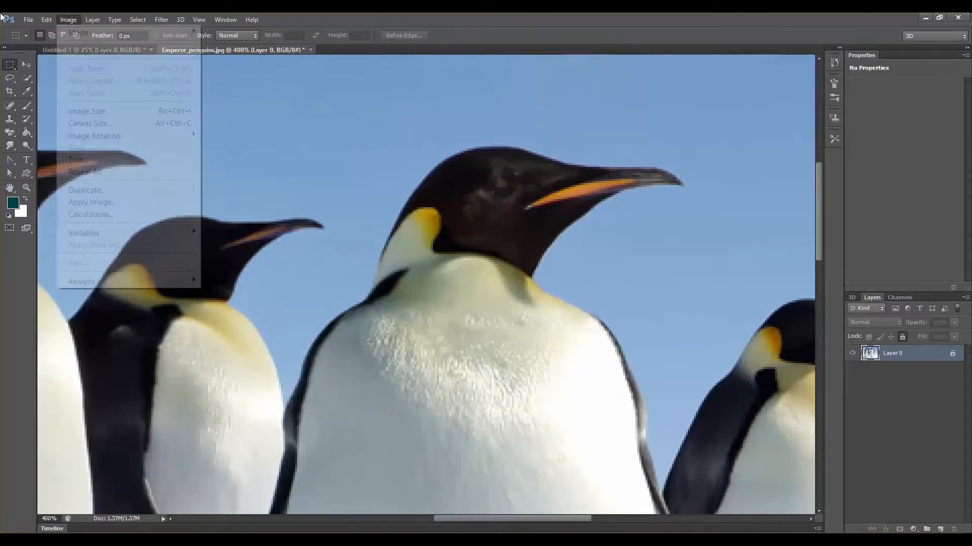
{"action": "mouse_move", "coordinate": [48, 20]}
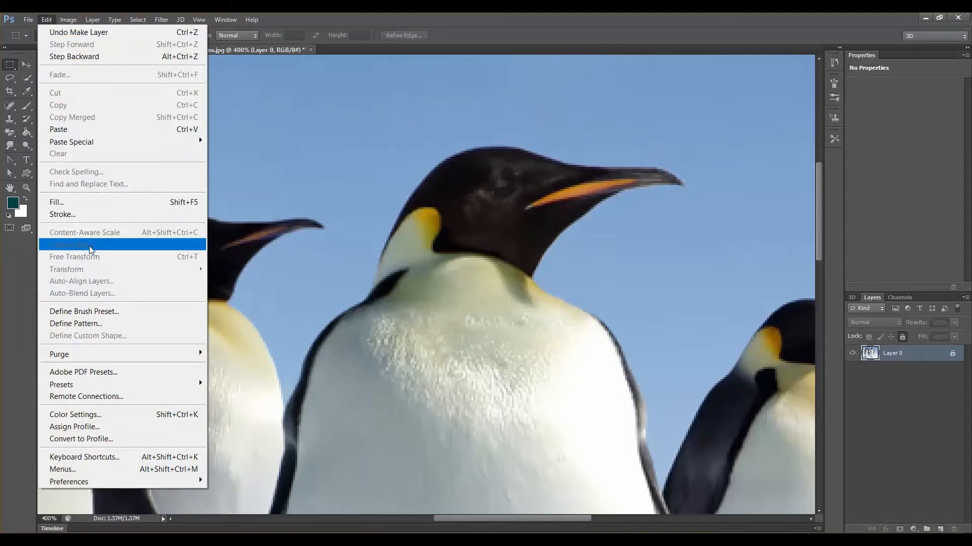
{"action": "left_click", "coordinate": [939, 358]}
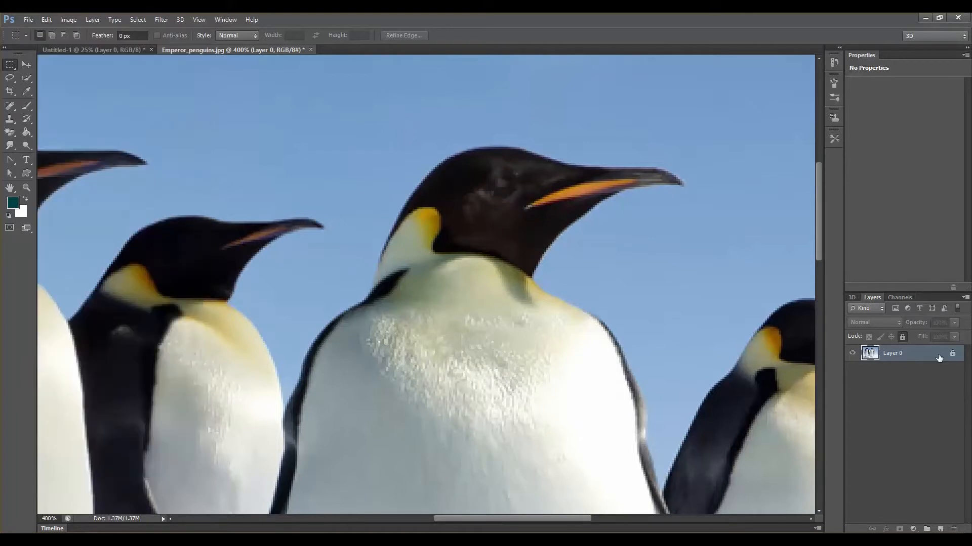
{"action": "left_click", "coordinate": [900, 337]}
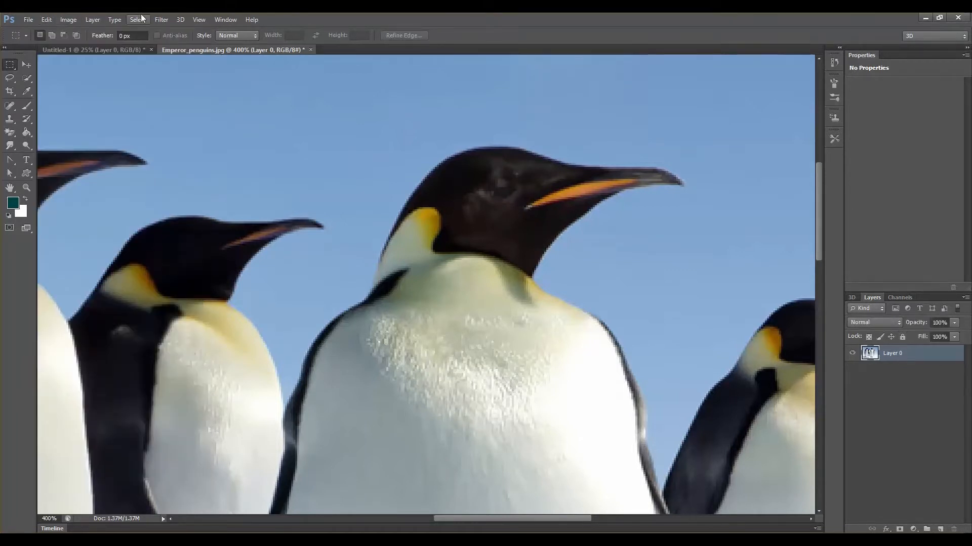
- Start Puppet Warp on Layer 0 to lay a mesh over the whole penguin photo
{"action": "left_click", "coordinate": [46, 19]}
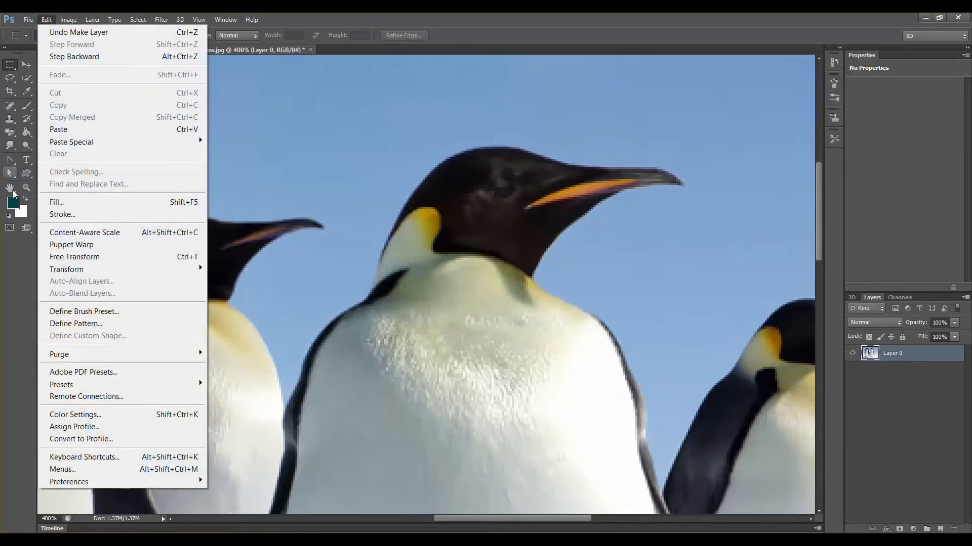
{"action": "left_click", "coordinate": [76, 245]}
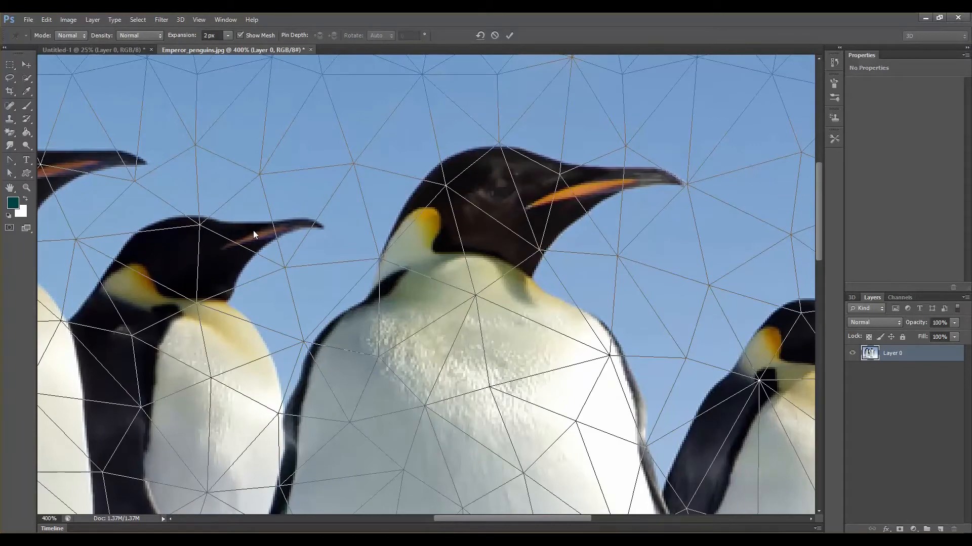
{"action": "key", "text": "ctrl+minus"}
{"action": "key", "text": "ctrl+minus"}
{"action": "key", "text": "ctrl+minus"}
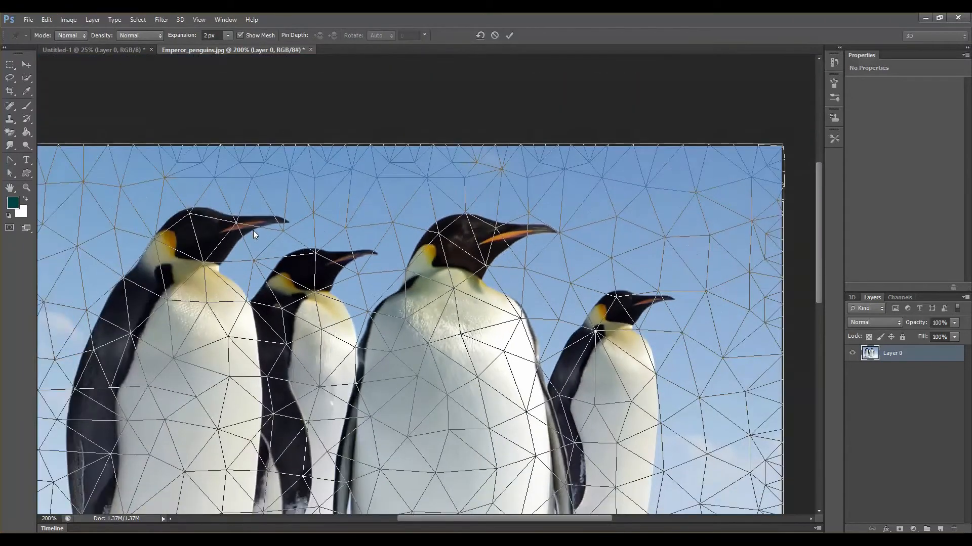
{"action": "key", "text": "ctrl+plus"}
{"action": "key", "text": "ctrl+plus"}
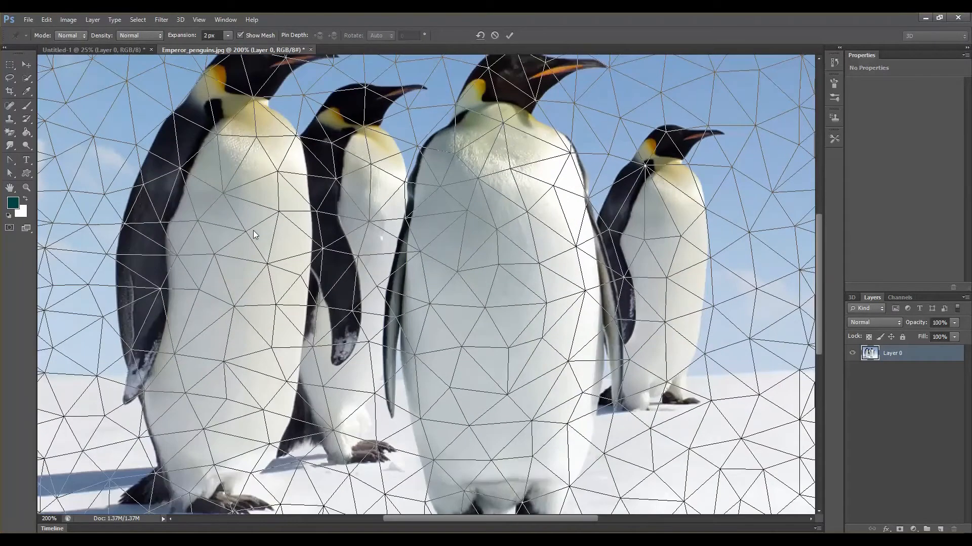
{"action": "key", "text": "ctrl+minus"}
{"action": "key", "text": "ctrl+minus"}
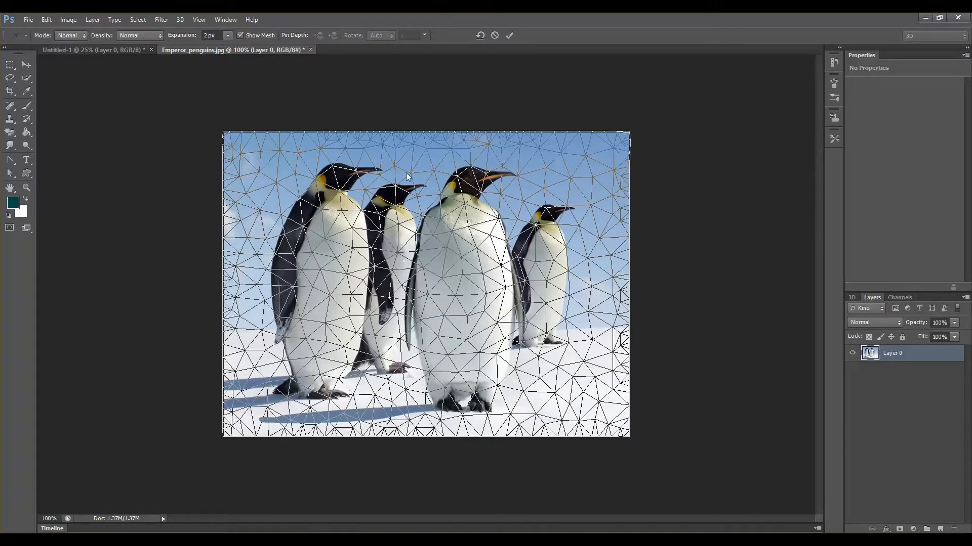
{"action": "key", "text": "ctrl+plus"}
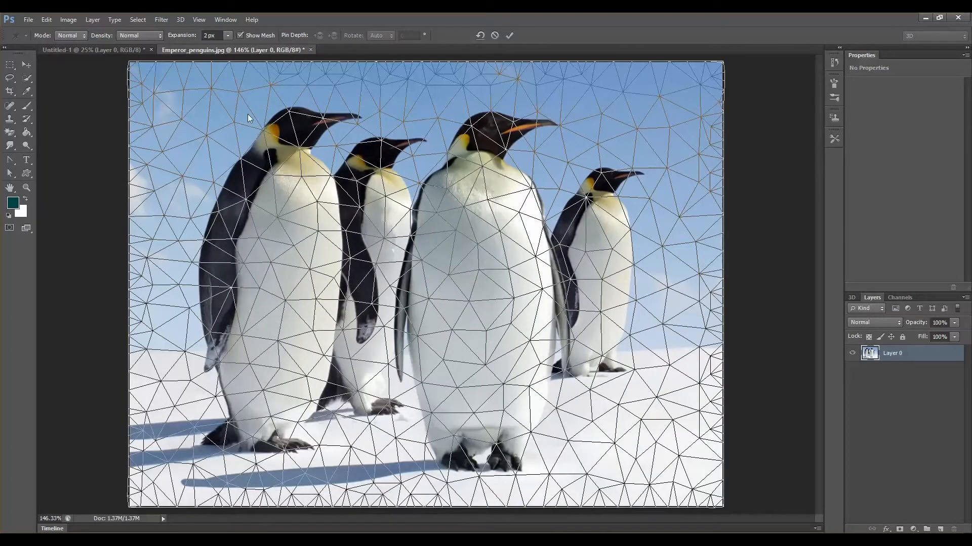
- Place anchor pins near the four corners of the image
{"action": "left_click", "coordinate": [167, 83]}
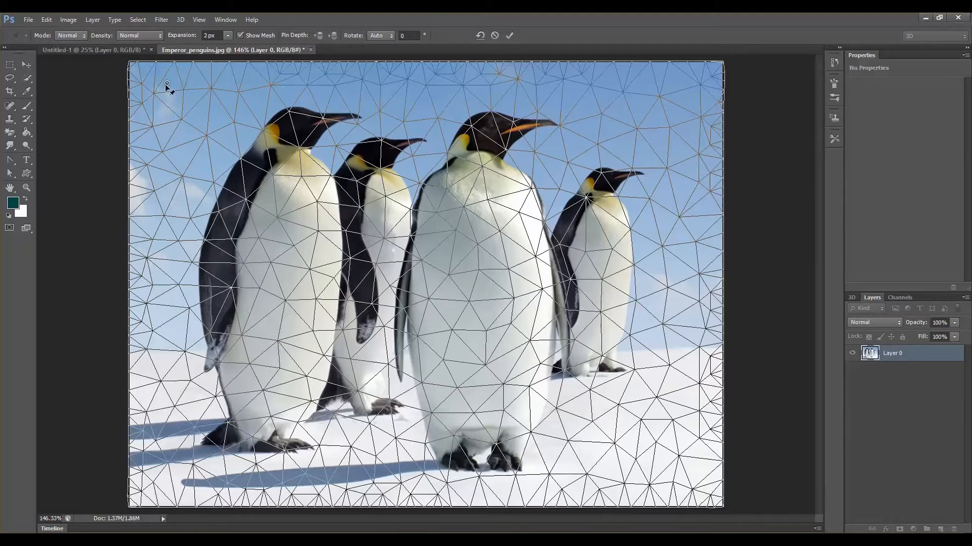
{"action": "left_click_drag", "start_coordinate": [167, 83], "coordinate": [167, 82]}
{"action": "left_click", "coordinate": [700, 476]}
{"action": "mouse_move", "coordinate": [172, 469]}
{"action": "left_mouse_down"}
{"action": "mouse_move", "coordinate": [206, 419]}
{"action": "mouse_move", "coordinate": [174, 425]}
{"action": "mouse_move", "coordinate": [206, 445]}
{"action": "mouse_move", "coordinate": [195, 408]}
{"action": "mouse_move", "coordinate": [178, 431]}
{"action": "mouse_move", "coordinate": [259, 414]}
{"action": "mouse_move", "coordinate": [199, 412]}
{"action": "mouse_move", "coordinate": [170, 469]}
{"action": "left_mouse_up"}
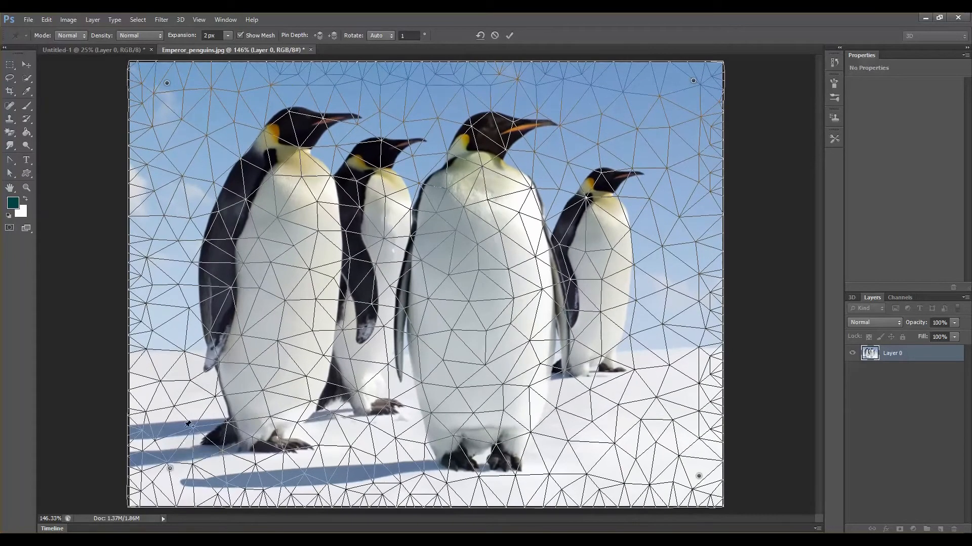
- Add anchor pins all around the image border, in the sky and along the snow
{"action": "left_click", "coordinate": [172, 360]}
{"action": "left_click", "coordinate": [166, 206]}
{"action": "left_click", "coordinate": [193, 147]}
{"action": "left_click", "coordinate": [258, 99]}
{"action": "left_click", "coordinate": [359, 82]}
{"action": "left_click", "coordinate": [442, 89]}
{"action": "left_click", "coordinate": [554, 92]}
{"action": "left_click", "coordinate": [642, 120]}
{"action": "left_click", "coordinate": [671, 252]}
{"action": "left_click", "coordinate": [663, 347]}
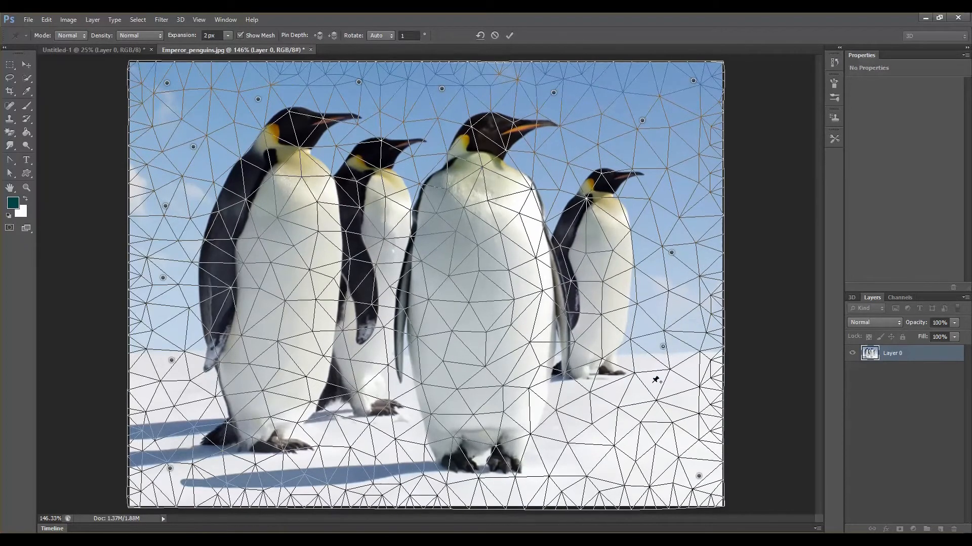
{"action": "left_click", "coordinate": [635, 408]}
{"action": "left_click", "coordinate": [475, 472]}
{"action": "left_click", "coordinate": [403, 470]}
{"action": "left_click", "coordinate": [348, 461]}
- Pin the sky around the central penguin's head and beak, dismissing the too-close pin warning
{"action": "key", "text": "ctrl+plus"}
{"action": "key", "text": "ctrl+plus"}
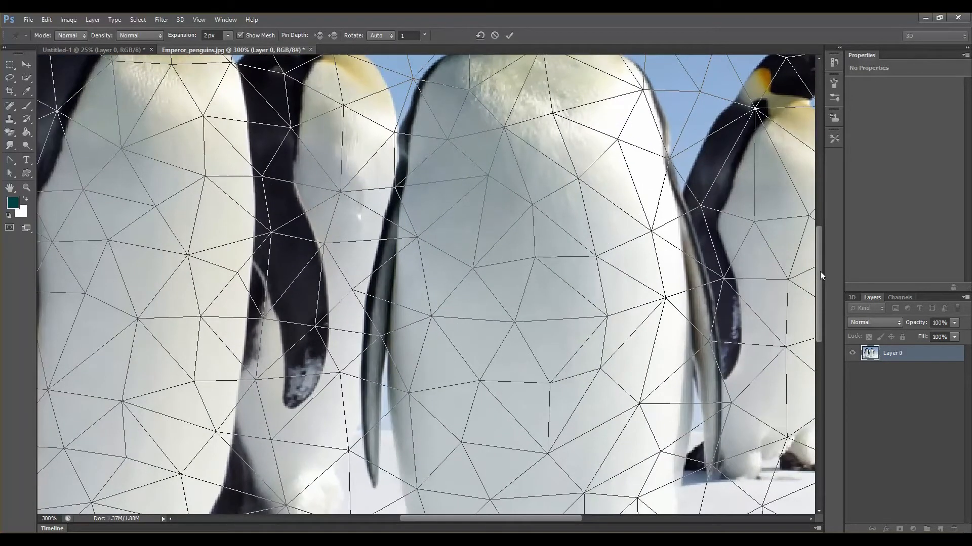
{"action": "left_click_drag", "start_coordinate": [819, 271], "coordinate": [817, 189]}
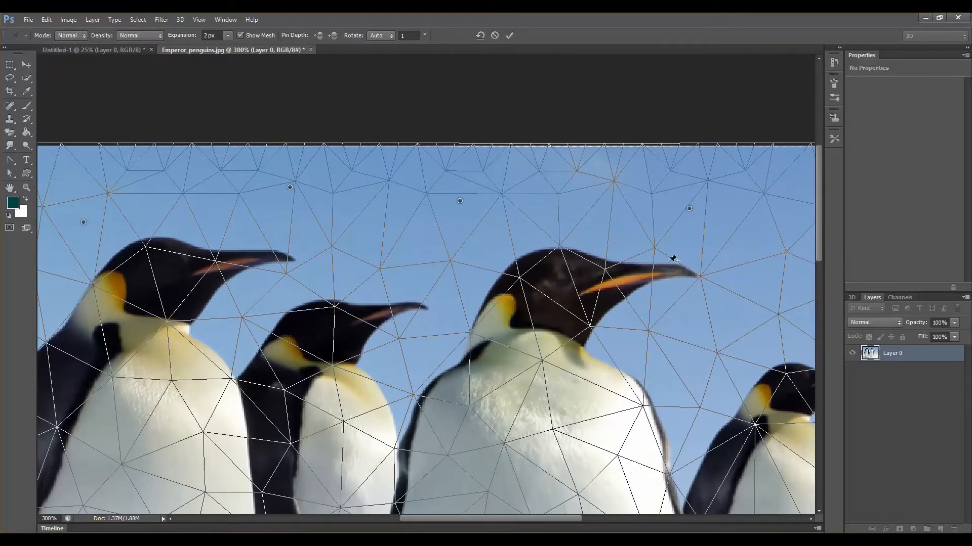
{"action": "left_click", "coordinate": [578, 237]}
{"action": "left_click", "coordinate": [609, 313]}
{"action": "left_click", "coordinate": [666, 348]}
{"action": "left_click", "coordinate": [734, 332]}
{"action": "left_click", "coordinate": [753, 279]}
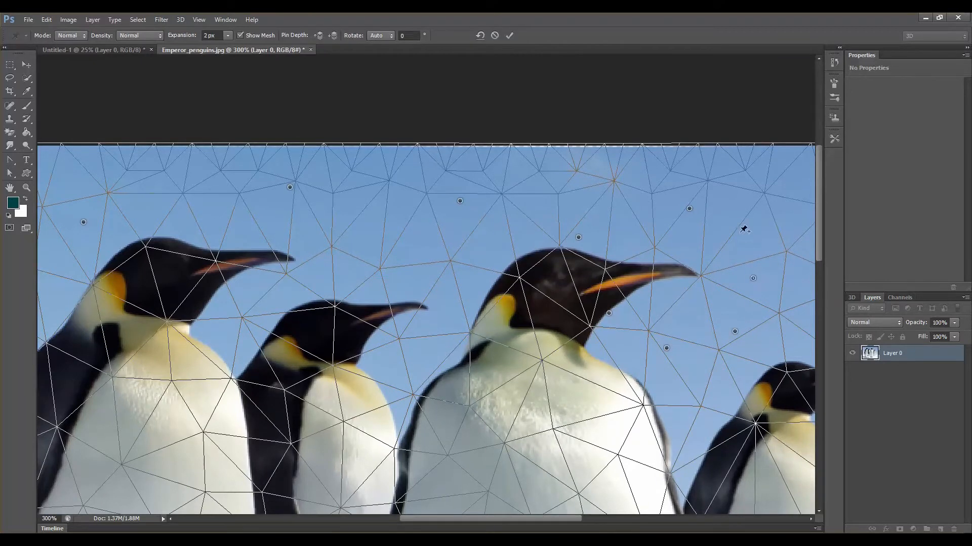
{"action": "left_click", "coordinate": [740, 233]}
{"action": "left_click", "coordinate": [636, 216]}
{"action": "left_click", "coordinate": [587, 254]}
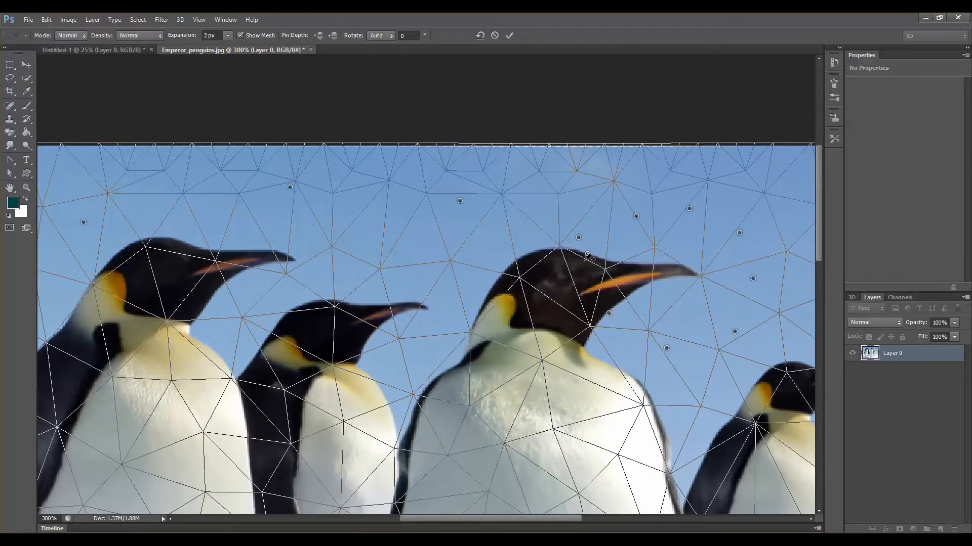
{"action": "left_click", "coordinate": [587, 298]}
{"action": "left_click", "coordinate": [513, 227]}
{"action": "left_click", "coordinate": [672, 281]}
{"action": "left_click", "coordinate": [654, 260]}
{"action": "left_click", "coordinate": [697, 302]}
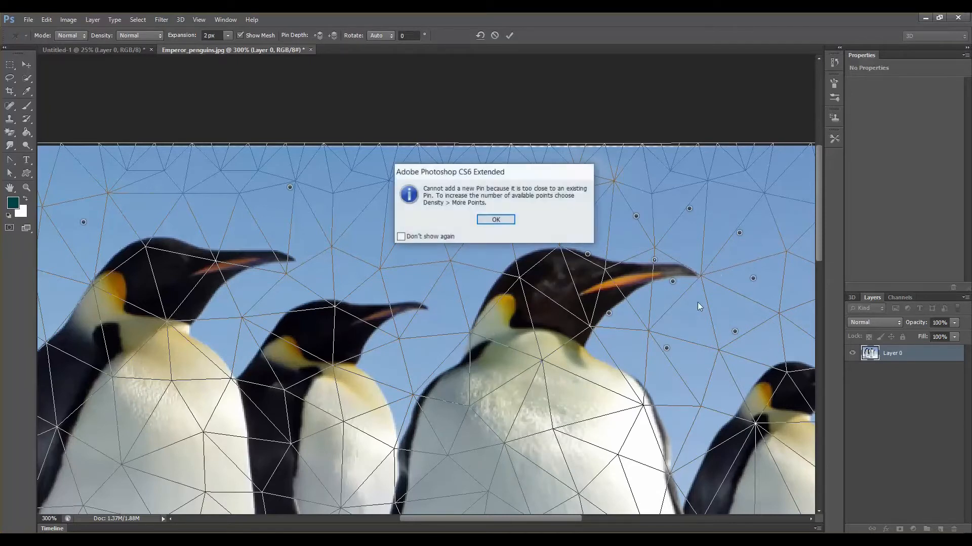
{"action": "left_click", "coordinate": [495, 221]}
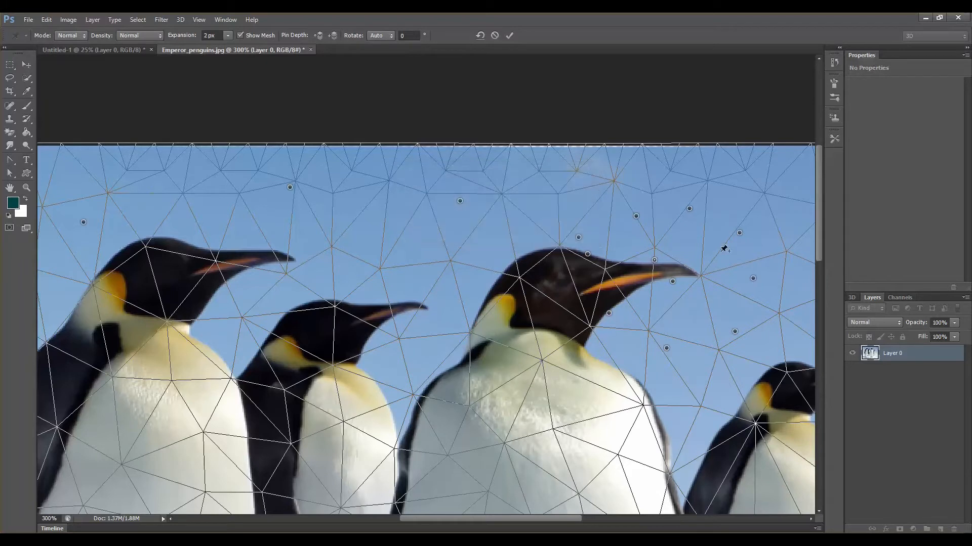
- Try adding another pin beside the central penguin's beak and dismiss the warnings
{"action": "left_click", "coordinate": [688, 320]}
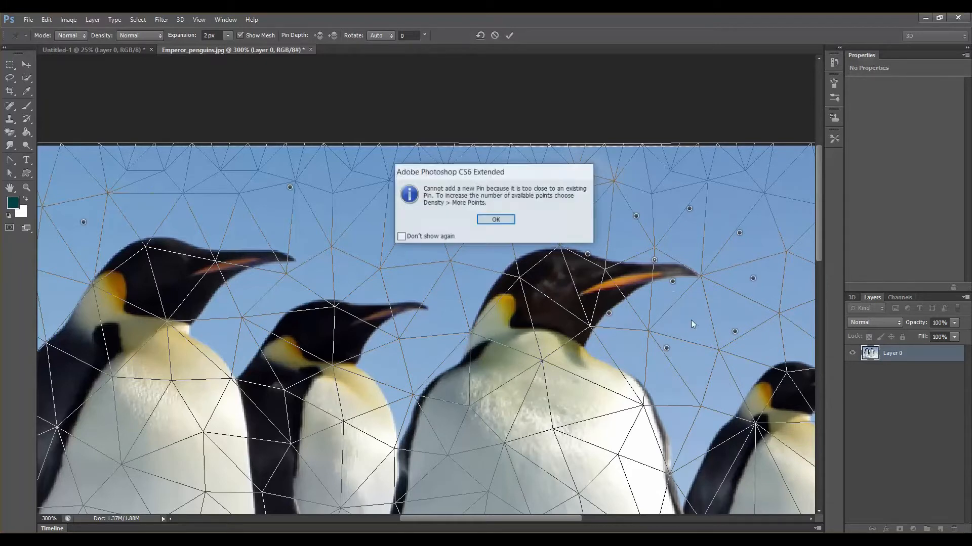
{"action": "left_click", "coordinate": [511, 223]}
{"action": "left_click", "coordinate": [623, 231]}
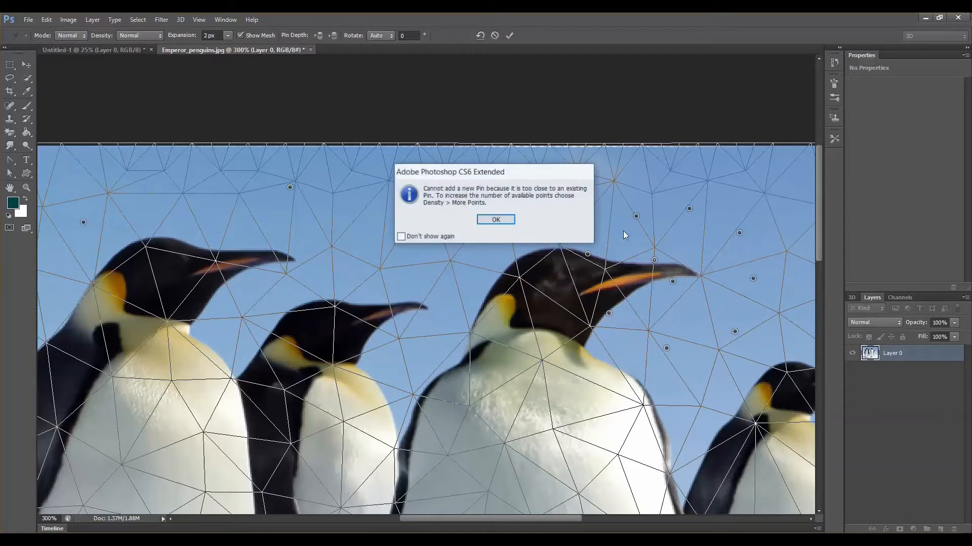
{"action": "left_click", "coordinate": [505, 221]}
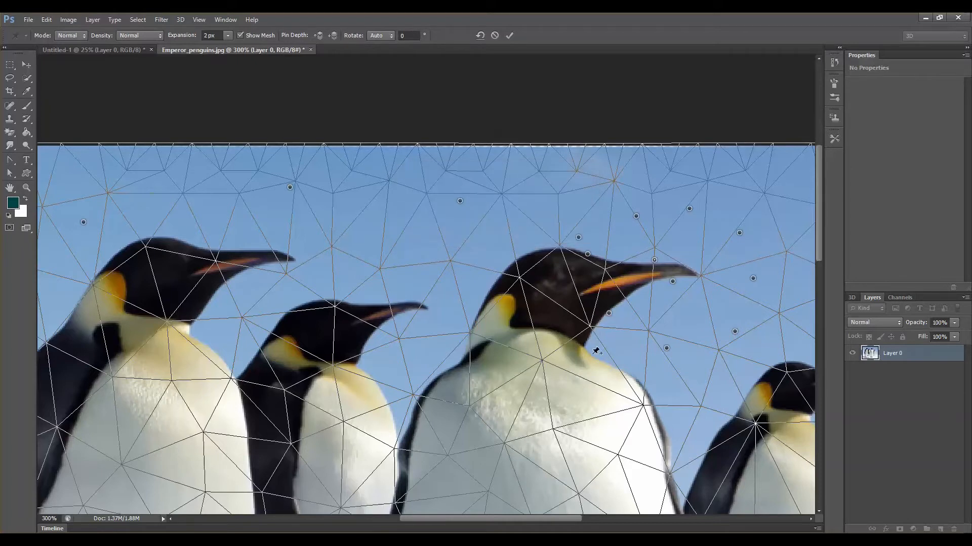
- Add pins on the central penguin's chest, behind its head and in the sky above it
{"action": "left_click", "coordinate": [596, 351]}
{"action": "left_click", "coordinate": [498, 219]}
{"action": "left_click", "coordinate": [532, 377]}
{"action": "left_click", "coordinate": [567, 402]}
{"action": "left_click", "coordinate": [486, 298]}
{"action": "left_click", "coordinate": [480, 257]}
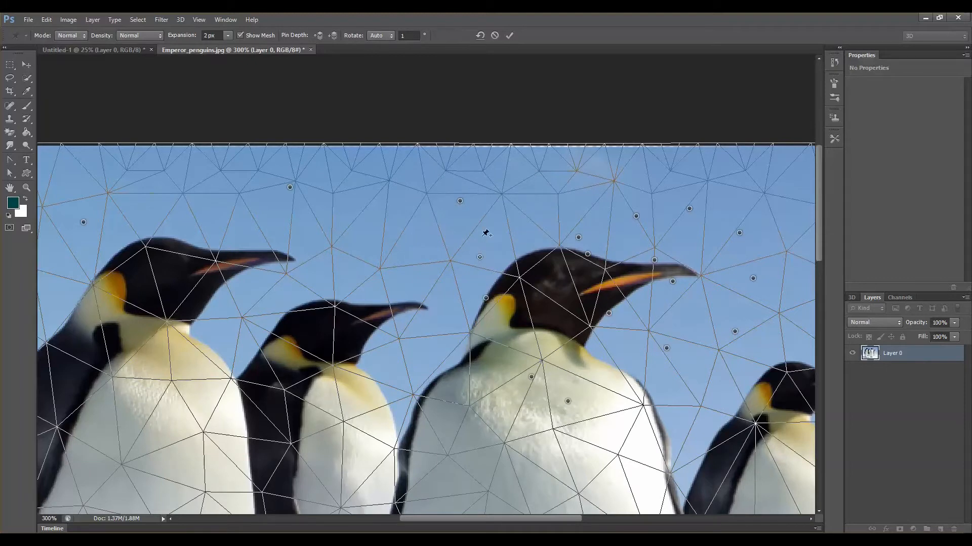
{"action": "left_click", "coordinate": [489, 208]}
{"action": "left_click", "coordinate": [599, 152]}
{"action": "left_click", "coordinate": [704, 170]}
{"action": "left_click", "coordinate": [495, 220]}
{"action": "left_click", "coordinate": [802, 175]}
- Drag the beak pin downward to tilt the central penguin's head down
{"action": "left_click_drag", "start_coordinate": [654, 261], "coordinate": [671, 309]}
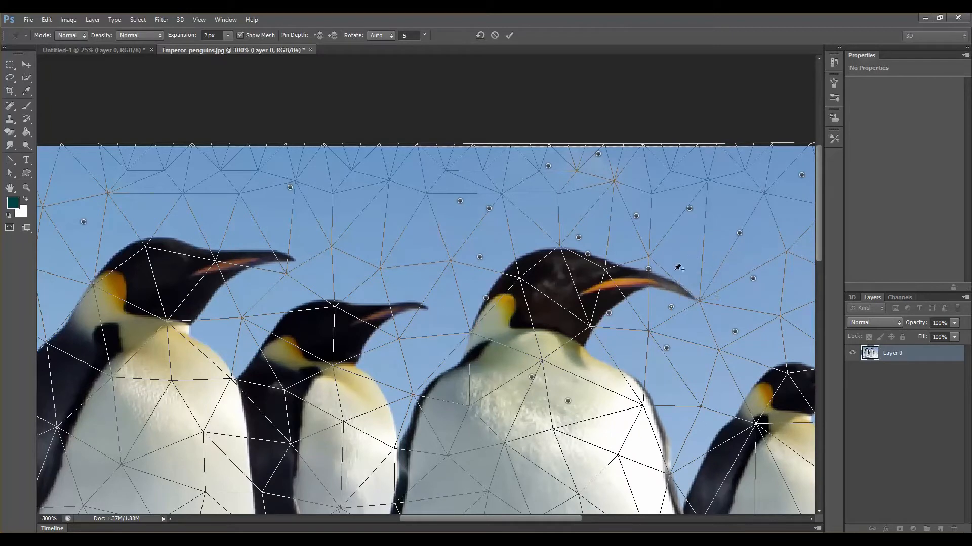
{"action": "left_click", "coordinate": [653, 282]}
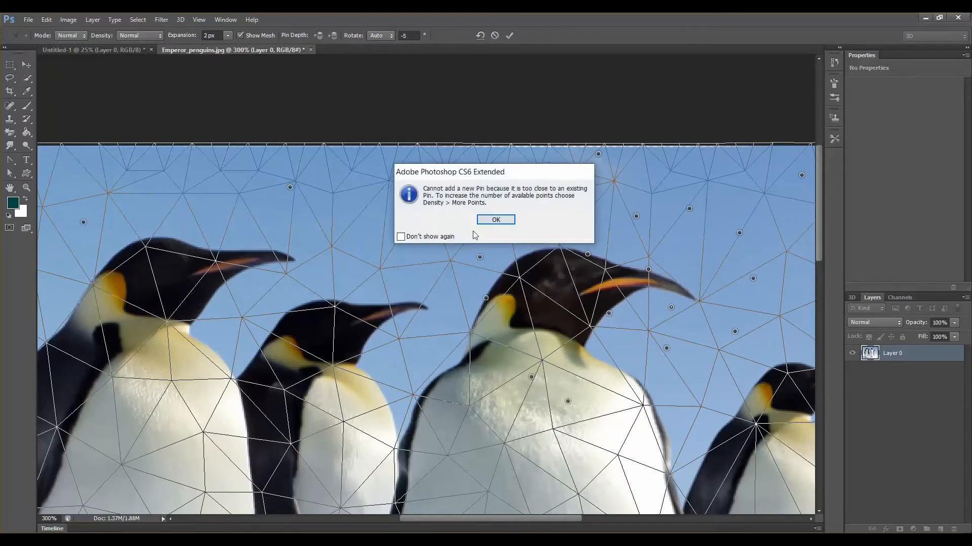
{"action": "left_click", "coordinate": [488, 220]}
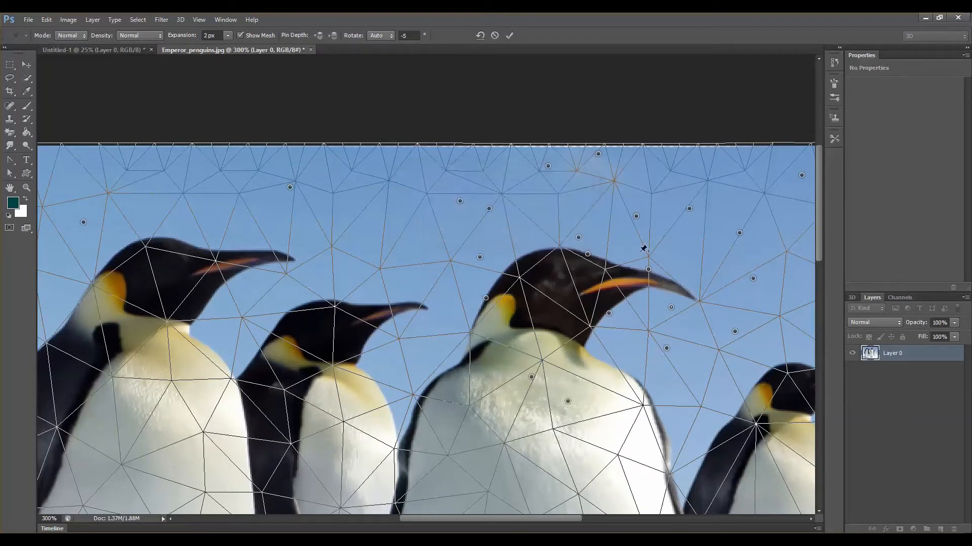
{"action": "left_click_drag", "start_coordinate": [651, 277], "coordinate": [645, 304]}
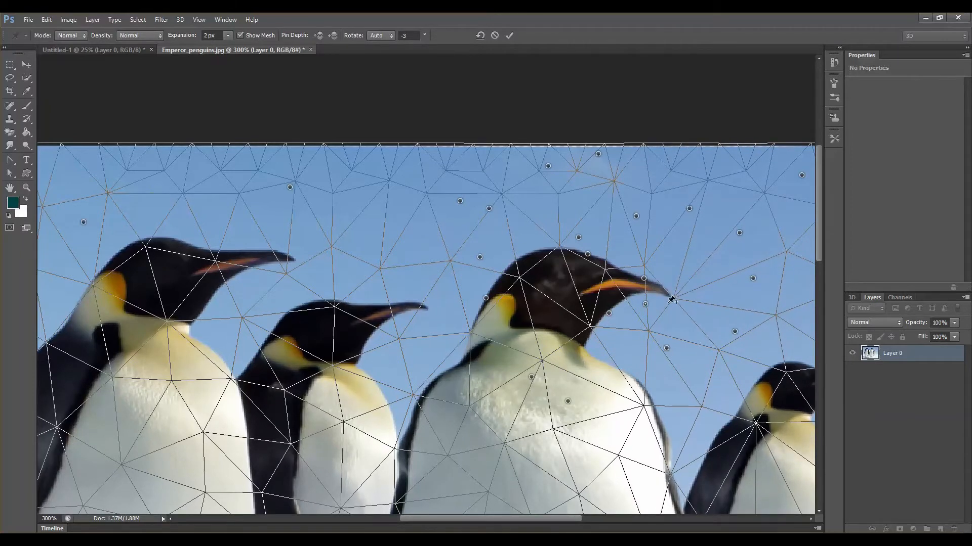
{"action": "scroll", "coordinate": [746, 286], "scroll_direction": "down", "scroll_amount": 4}
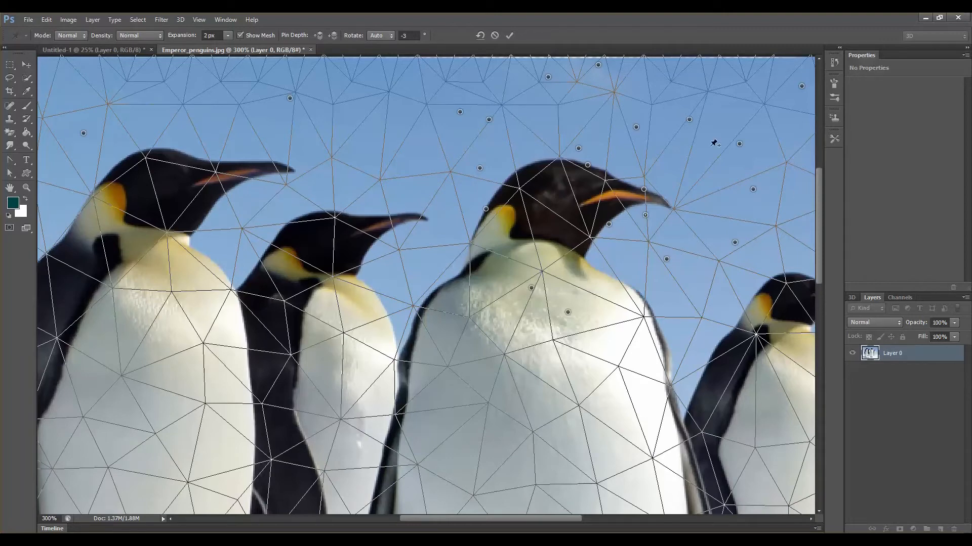
{"action": "left_click", "coordinate": [27, 21]}
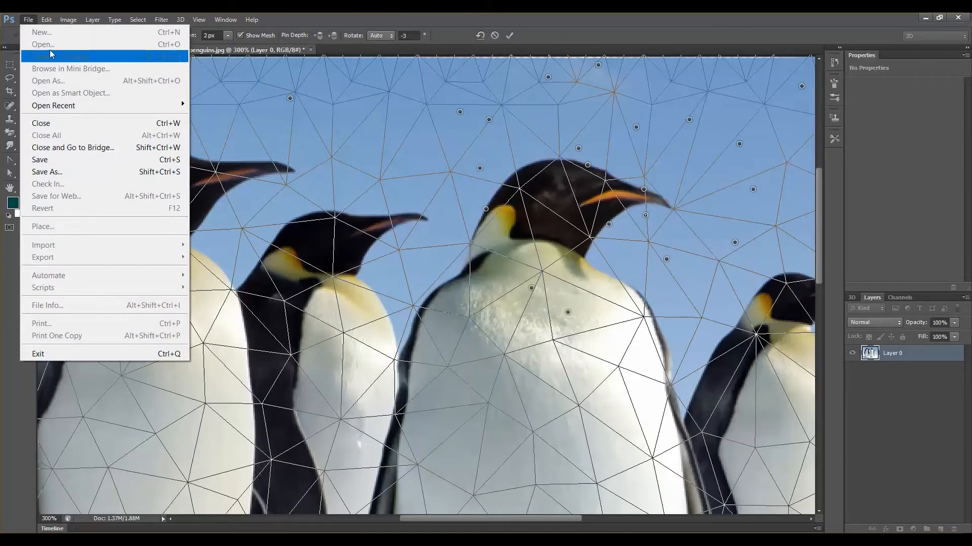
{"action": "mouse_move", "coordinate": [252, 19]}
{"action": "left_click", "coordinate": [920, 358]}
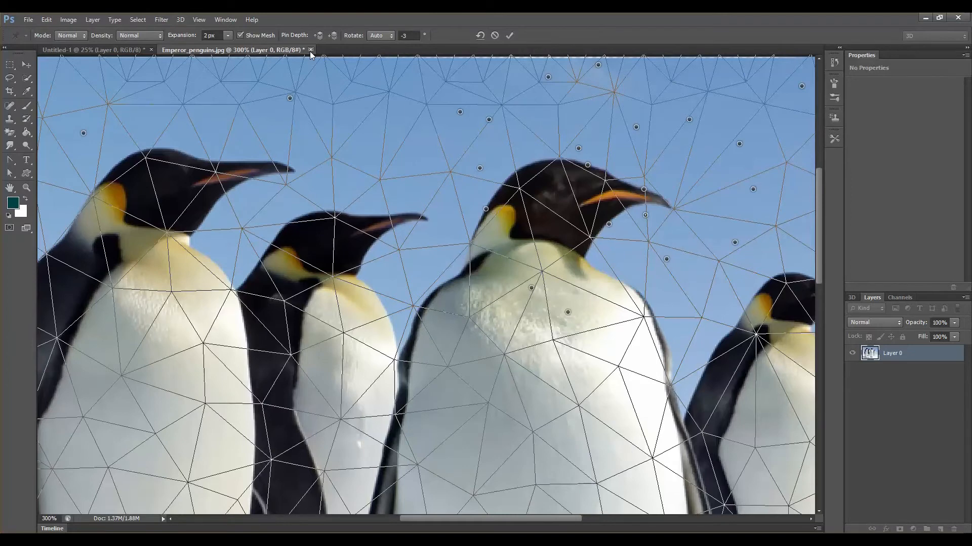
- Bring up the Open dialog to choose another image
{"action": "key", "text": "ctrl+1"}
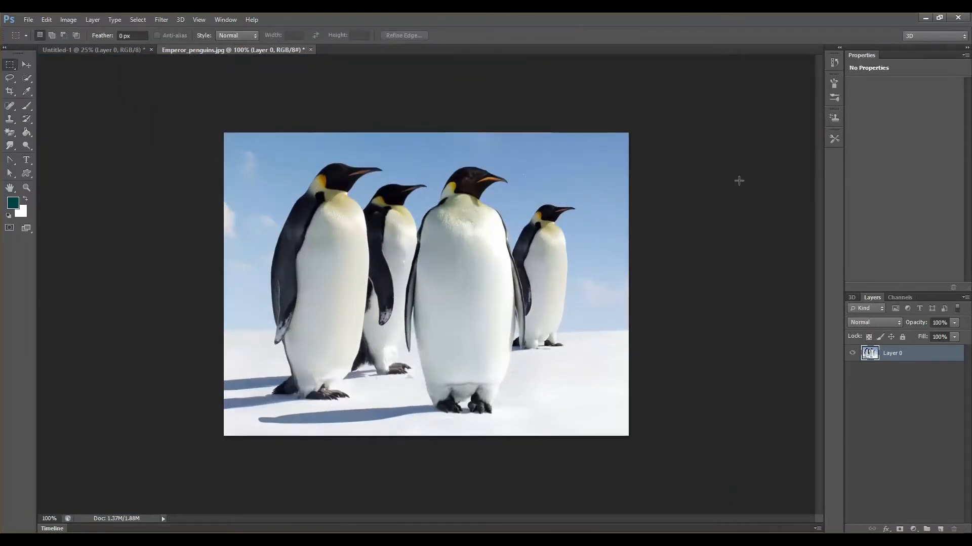
{"action": "key", "text": "ctrl+o"}
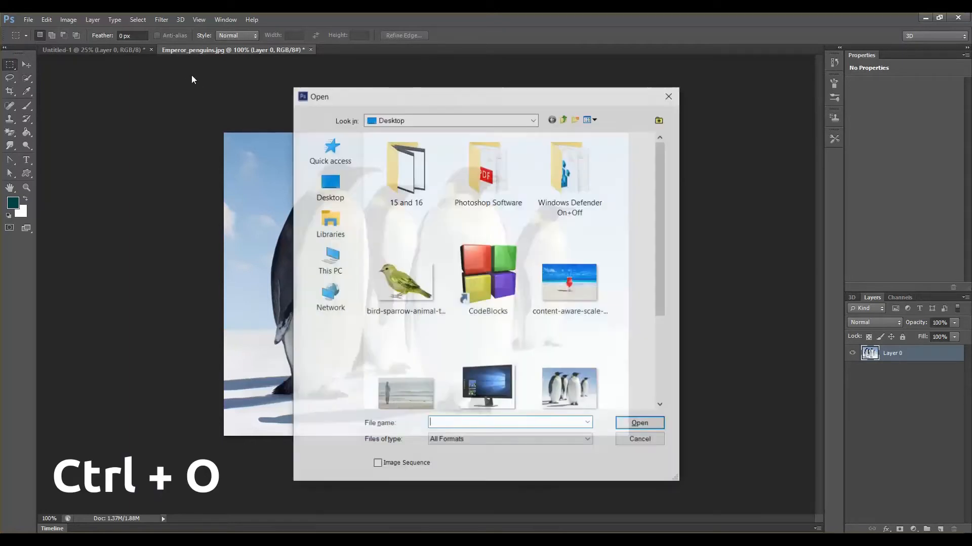
- Open the bird-sparrow-animal-transparent-png image from the Desktop
{"action": "left_click", "coordinate": [382, 276]}
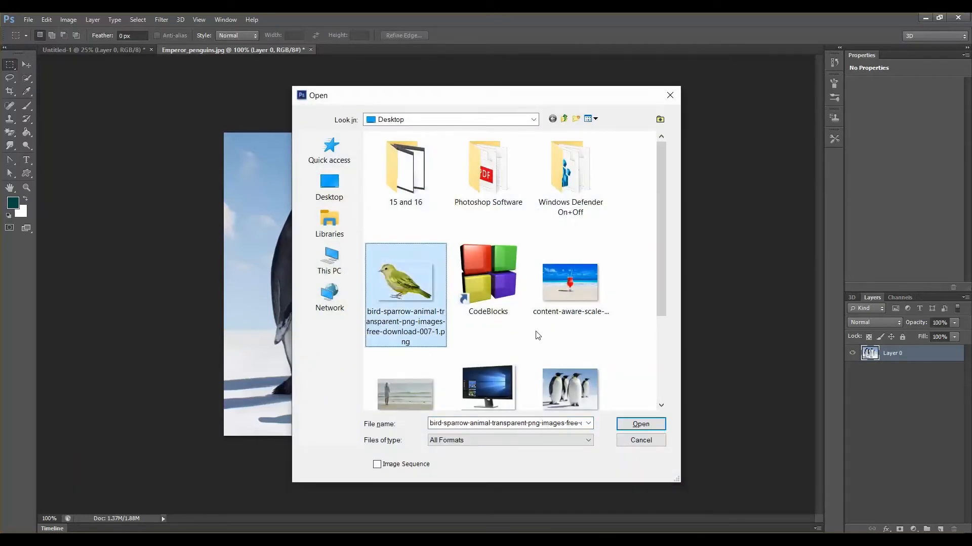
{"action": "left_click", "coordinate": [638, 425]}
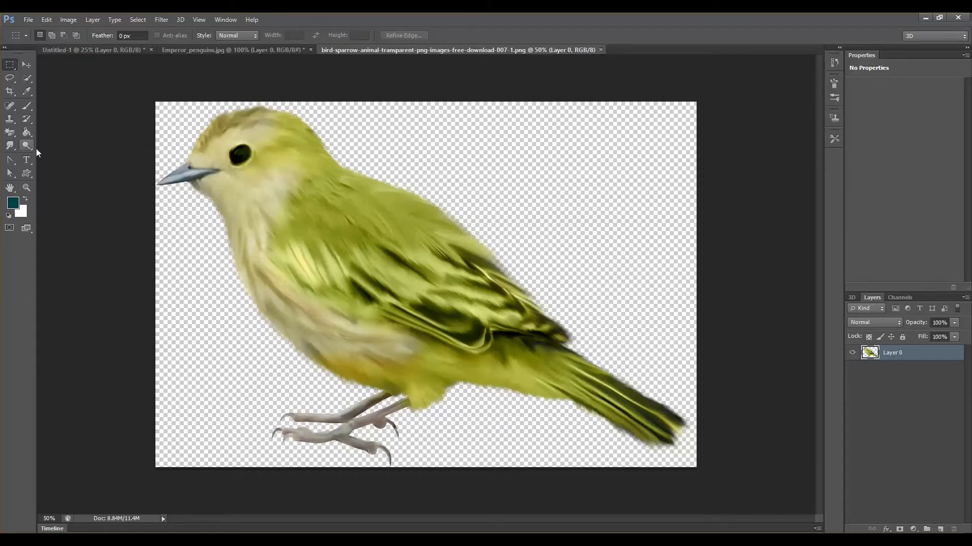
- Start Puppet Warp on the bird and pin its head, face, chest, belly and legs
{"action": "left_click", "coordinate": [47, 20]}
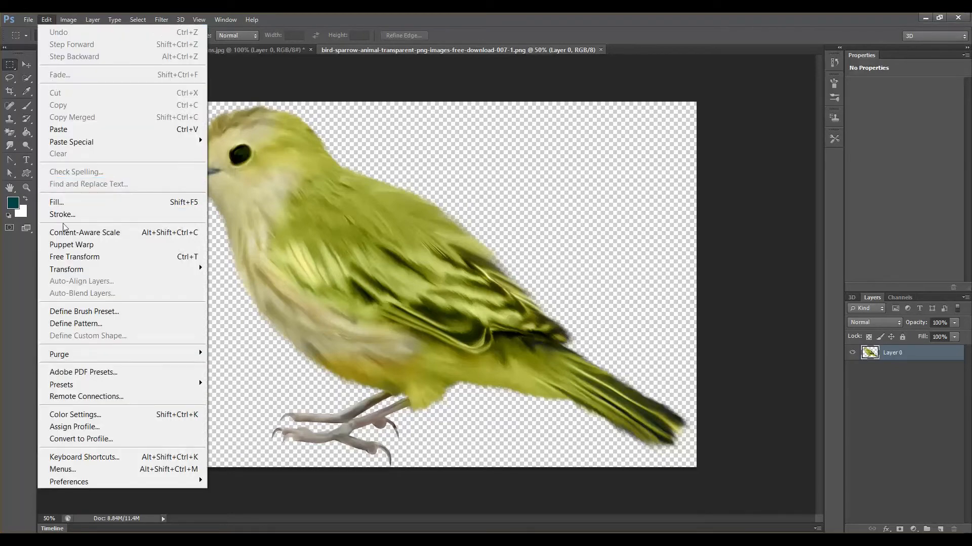
{"action": "left_click", "coordinate": [71, 244]}
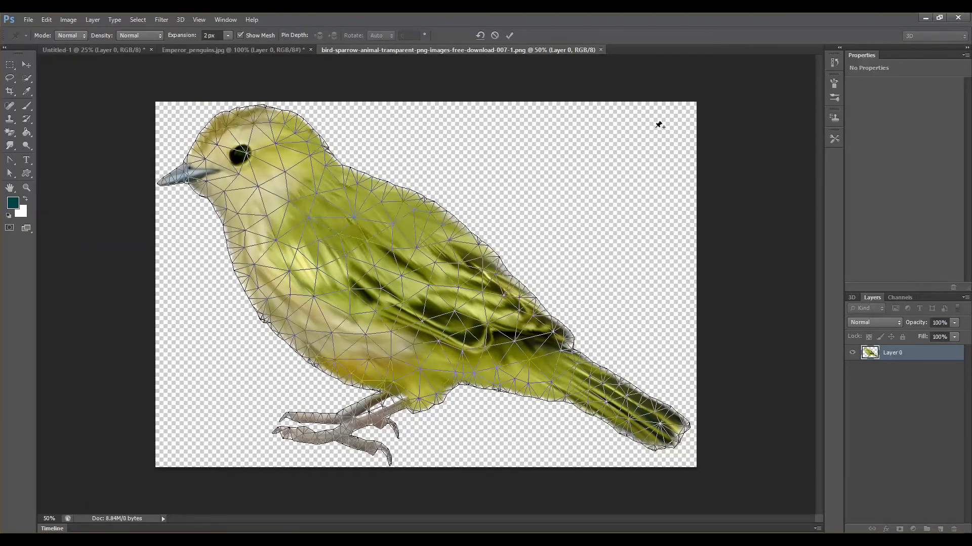
{"action": "left_click", "coordinate": [251, 123]}
{"action": "left_click", "coordinate": [200, 148]}
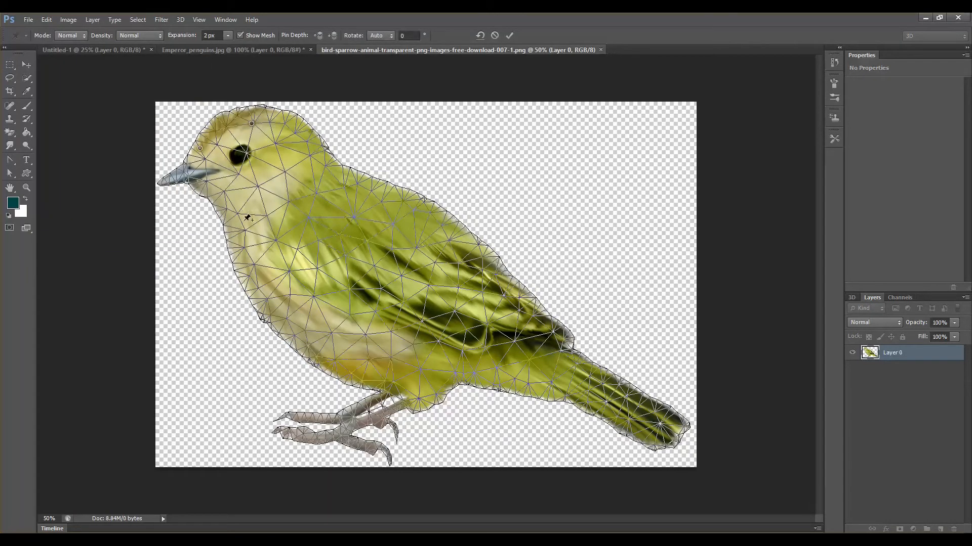
{"action": "left_click", "coordinate": [243, 221]}
{"action": "left_click", "coordinate": [258, 286]}
{"action": "left_click", "coordinate": [345, 372]}
{"action": "left_click", "coordinate": [406, 398]}
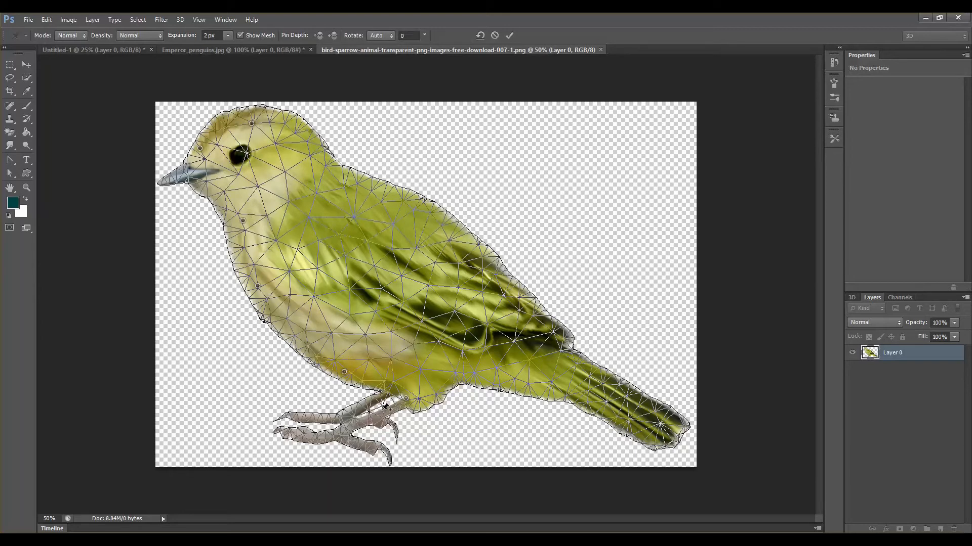
{"action": "left_click", "coordinate": [332, 439]}
{"action": "left_click", "coordinate": [347, 413]}
- Add pins along the bird's back, wing and upper edge of the tail
{"action": "left_click", "coordinate": [293, 135]}
{"action": "left_click", "coordinate": [378, 201]}
{"action": "left_click", "coordinate": [424, 223]}
{"action": "left_click", "coordinate": [463, 253]}
{"action": "left_click", "coordinate": [495, 280]}
{"action": "left_click", "coordinate": [531, 321]}
{"action": "left_click", "coordinate": [544, 336]}
{"action": "left_click", "coordinate": [597, 371]}
{"action": "left_click", "coordinate": [613, 379]}
{"action": "left_click", "coordinate": [628, 390]}
- Pin the tail tip and the underside of the tail and belly, dismissing the too-close pin warning
{"action": "left_click", "coordinate": [646, 402]}
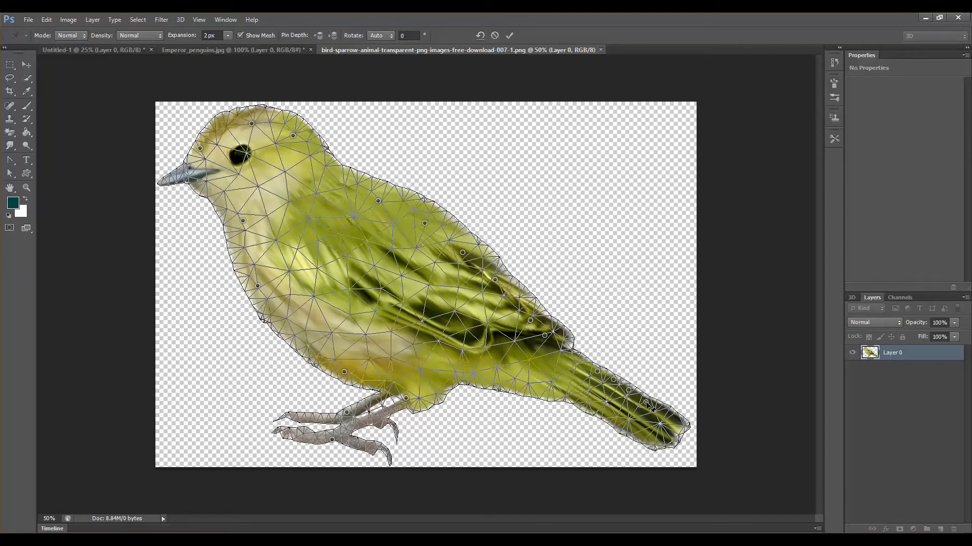
{"action": "left_click", "coordinate": [677, 418]}
{"action": "left_click", "coordinate": [654, 438]}
{"action": "left_click", "coordinate": [620, 428]}
{"action": "left_click", "coordinate": [583, 404]}
{"action": "left_click", "coordinate": [556, 397]}
{"action": "left_click", "coordinate": [525, 394]}
{"action": "left_click", "coordinate": [473, 381]}
{"action": "left_click", "coordinate": [440, 383]}
{"action": "left_click", "coordinate": [438, 392]}
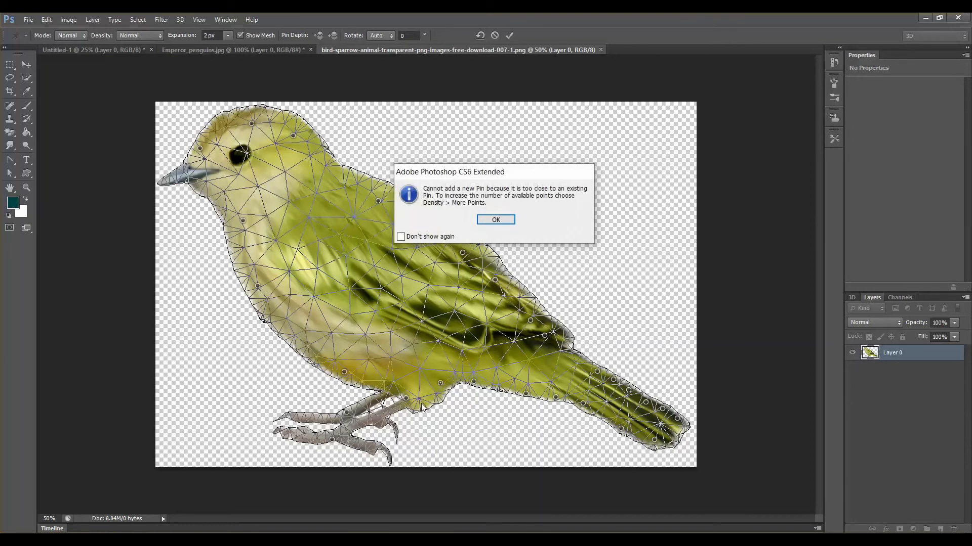
{"action": "left_click", "coordinate": [497, 220]}
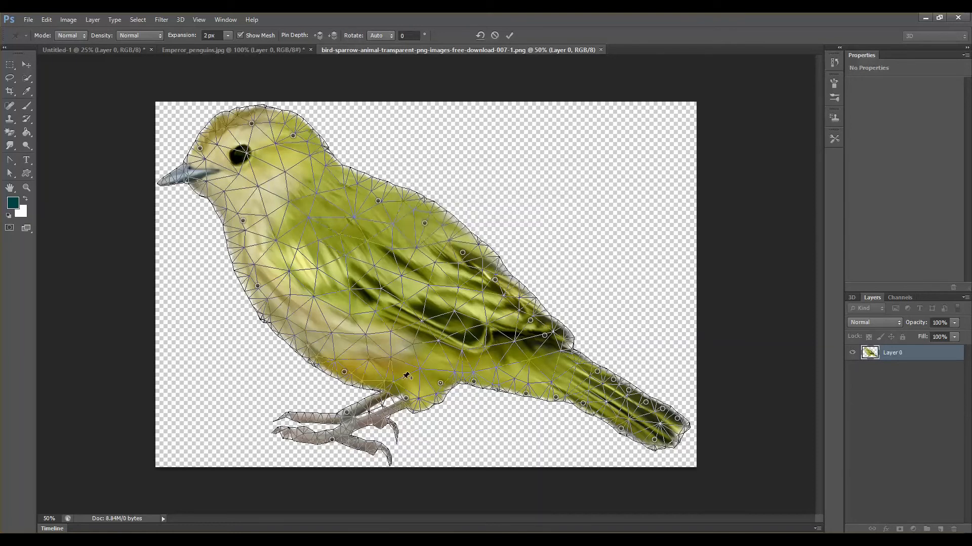
- Add more pins across the bird's lower belly, chest and body toward the tail
{"action": "left_click", "coordinate": [364, 383]}
{"action": "left_click", "coordinate": [299, 351]}
{"action": "left_click", "coordinate": [281, 324]}
{"action": "left_click", "coordinate": [337, 272]}
{"action": "left_click", "coordinate": [421, 318]}
{"action": "left_click", "coordinate": [512, 358]}
{"action": "left_click", "coordinate": [559, 363]}
{"action": "left_click", "coordinate": [579, 384]}
- Drag the tail pins upward to curl the bird's tail and commit the Puppet Warp
{"action": "left_click_drag", "start_coordinate": [682, 413], "coordinate": [664, 388]}
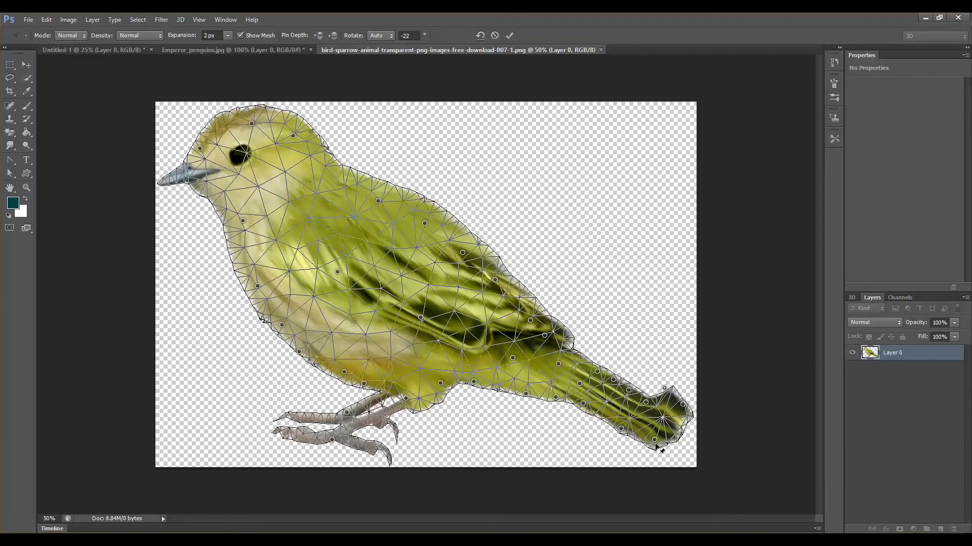
{"action": "left_click_drag", "start_coordinate": [654, 443], "coordinate": [662, 369]}
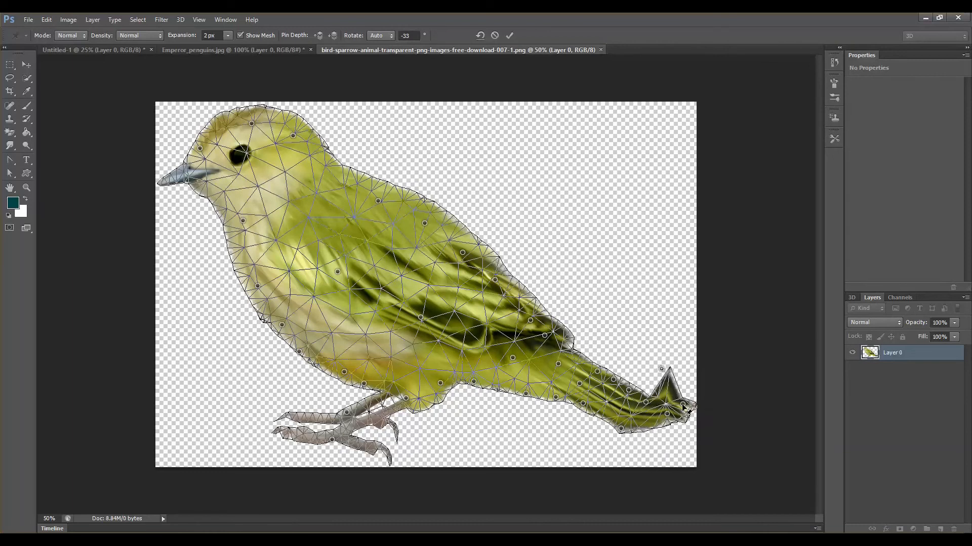
{"action": "left_click_drag", "start_coordinate": [682, 405], "coordinate": [630, 374]}
{"action": "left_click_drag", "start_coordinate": [621, 429], "coordinate": [681, 328]}
{"action": "left_click_drag", "start_coordinate": [666, 370], "coordinate": [656, 346]}
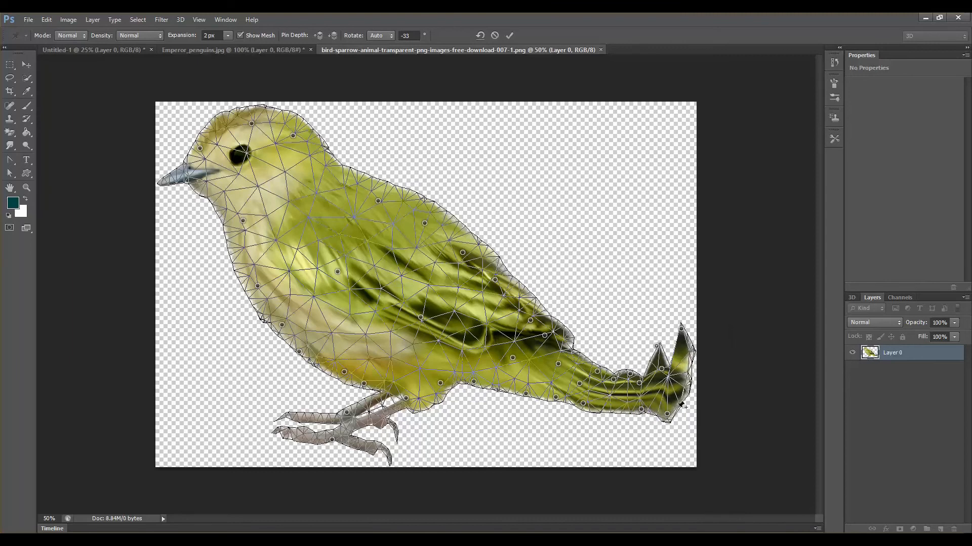
{"action": "left_click_drag", "start_coordinate": [668, 414], "coordinate": [674, 326]}
{"action": "left_click_drag", "start_coordinate": [639, 384], "coordinate": [564, 355]}
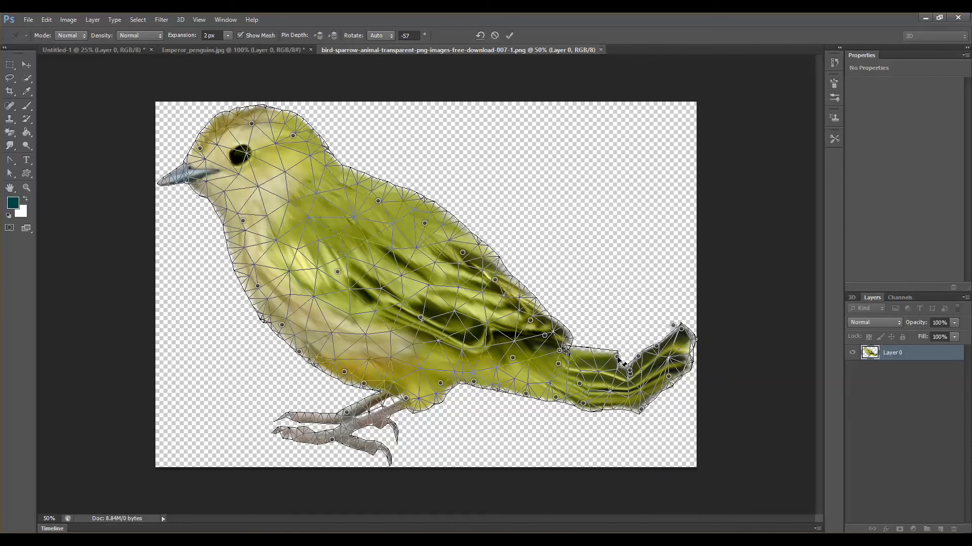
{"action": "left_click_drag", "start_coordinate": [627, 366], "coordinate": [681, 373]}
{"action": "key", "text": "Return"}
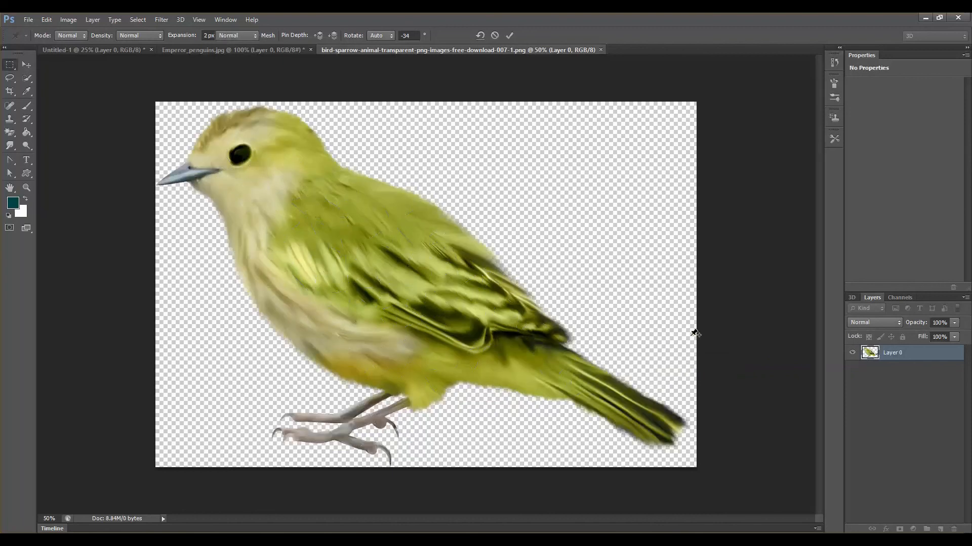